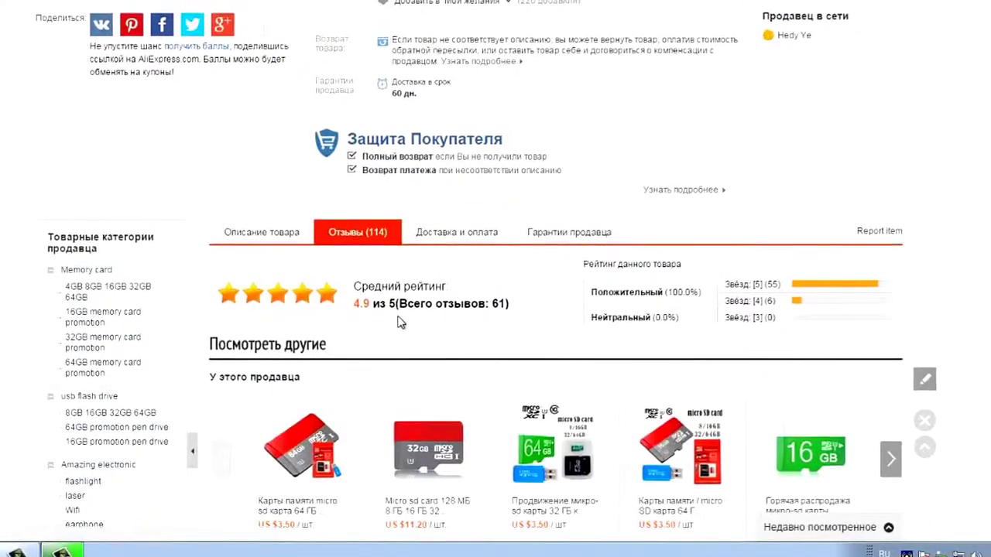
{"action": "scroll", "coordinate": [400, 322], "scroll_direction": "down", "scroll_amount": 2}
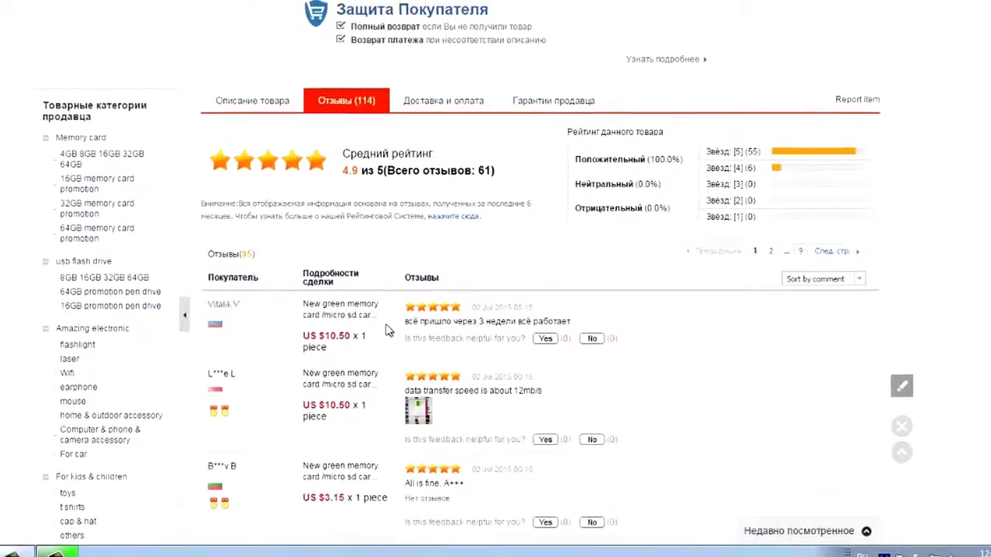
{"action": "scroll", "coordinate": [446, 349], "scroll_direction": "down", "scroll_amount": 2}
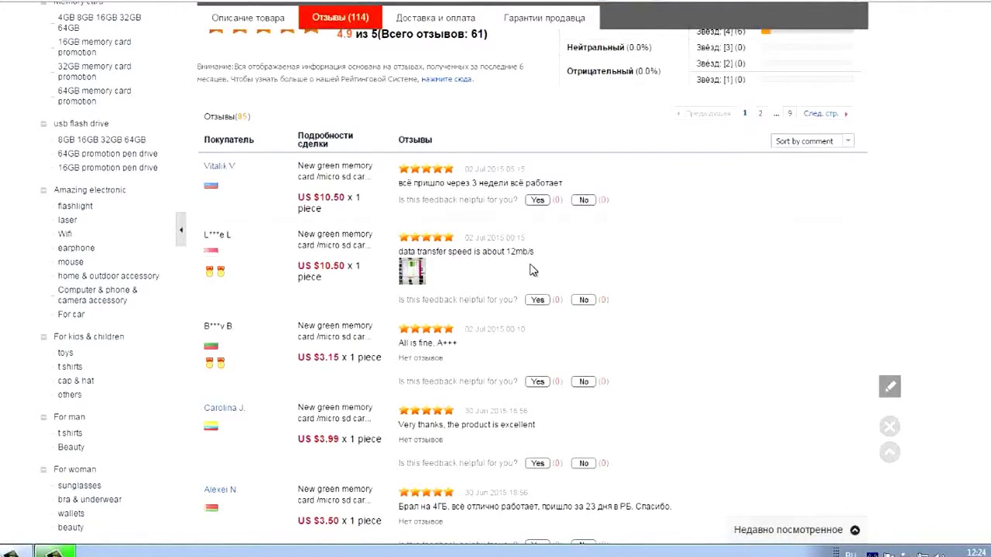
{"action": "scroll", "coordinate": [528, 268], "scroll_direction": "down", "scroll_amount": 2}
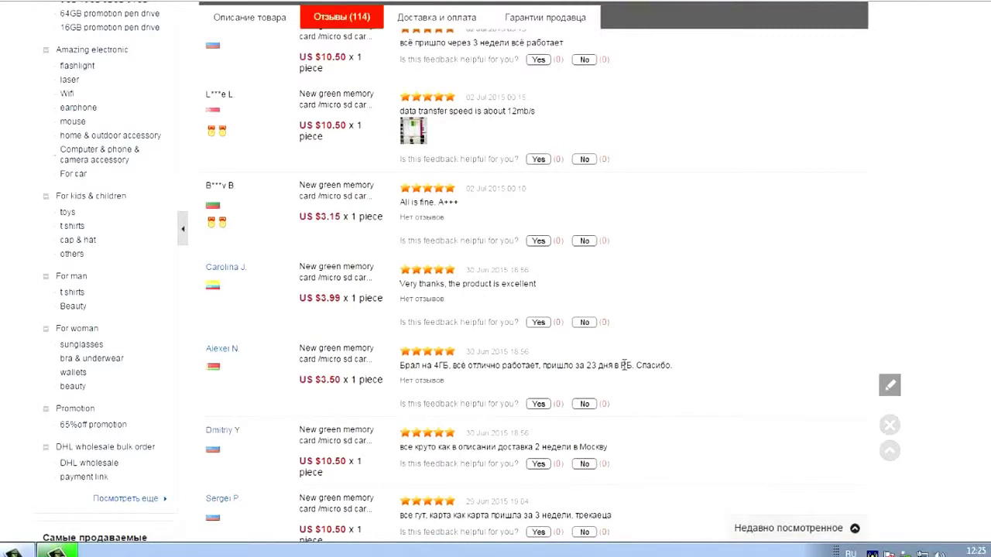
{"action": "scroll", "coordinate": [715, 350], "scroll_direction": "down", "scroll_amount": 1}
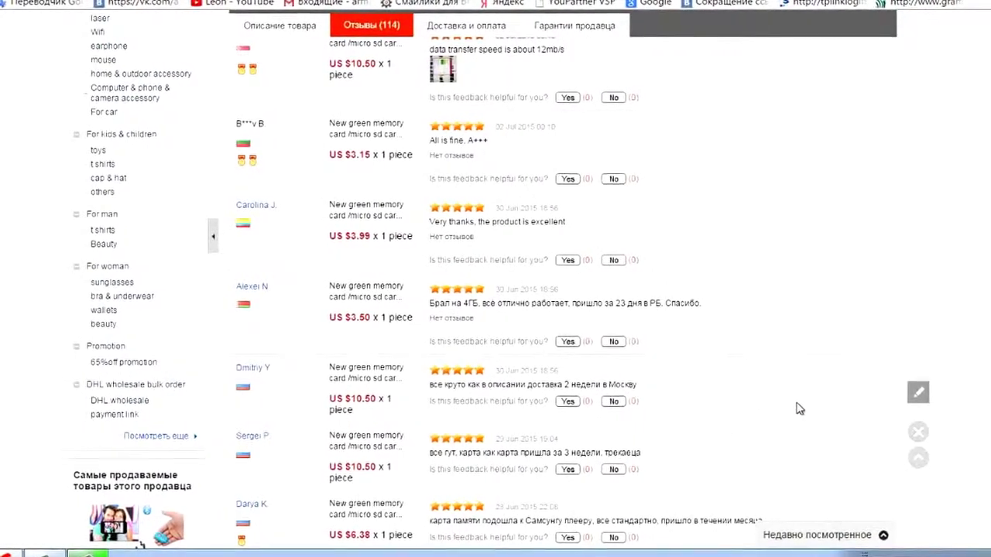
{"action": "scroll", "coordinate": [800, 415], "scroll_direction": "up", "scroll_amount": 4}
{"action": "scroll", "coordinate": [800, 418], "scroll_direction": "up", "scroll_amount": 3}
{"action": "scroll", "coordinate": [800, 418], "scroll_direction": "down", "scroll_amount": 12}
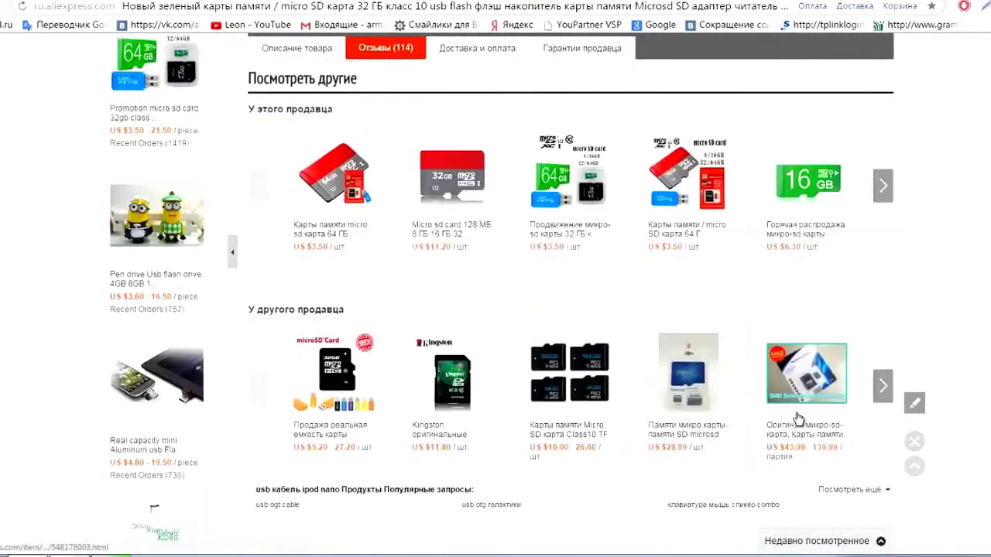
{"action": "scroll", "coordinate": [798, 418], "scroll_direction": "up", "scroll_amount": 5}
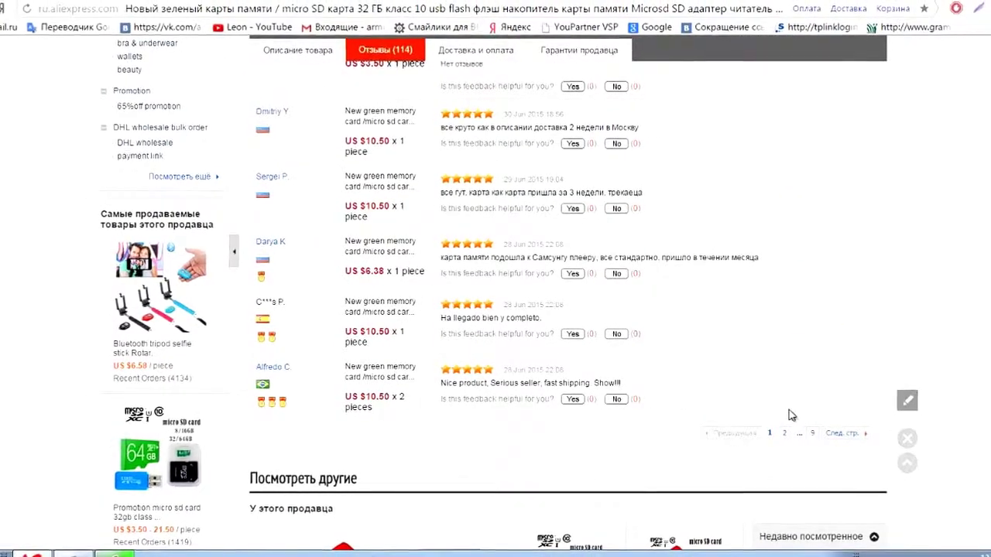
{"action": "scroll", "coordinate": [775, 412], "scroll_direction": "up", "scroll_amount": 4}
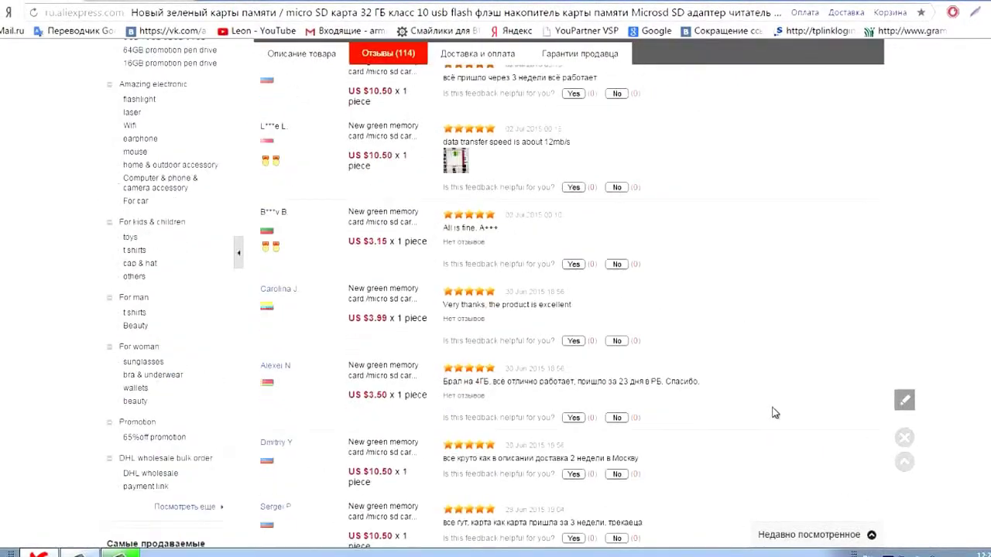
{"action": "scroll", "coordinate": [774, 413], "scroll_direction": "up", "scroll_amount": 3}
{"action": "scroll", "coordinate": [772, 413], "scroll_direction": "up", "scroll_amount": 2}
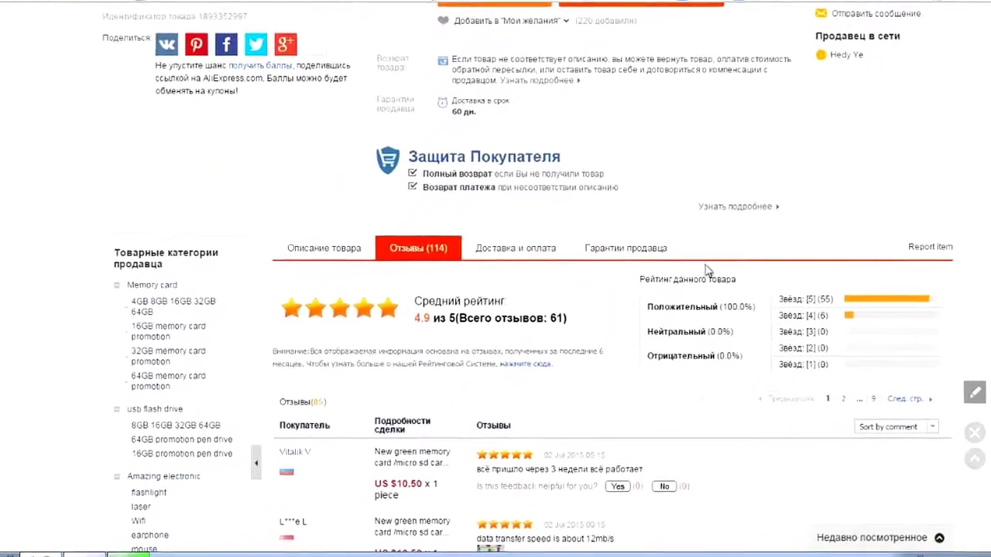
{"action": "scroll", "coordinate": [511, 349], "scroll_direction": "up", "scroll_amount": 5}
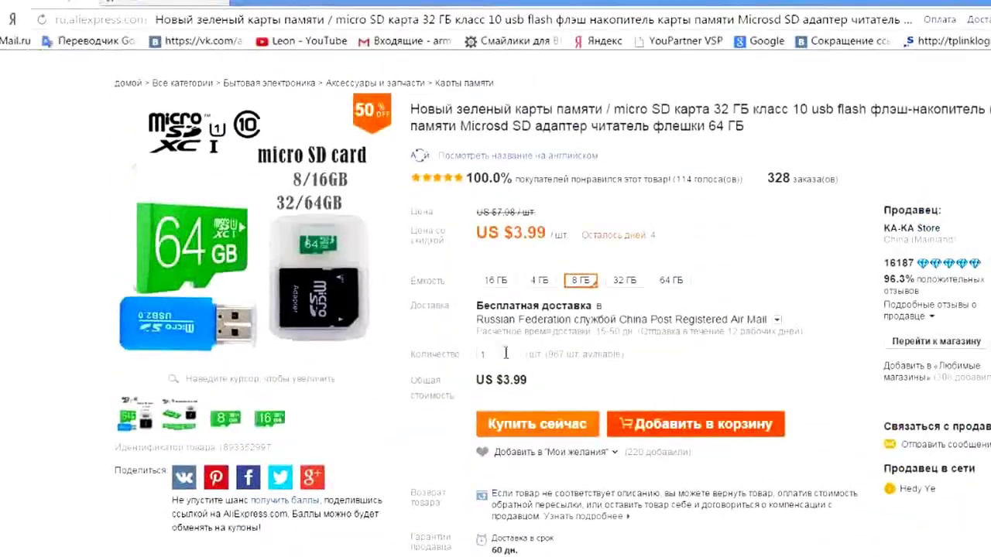
Start checkout for the green micro SD card and clear the saved recipient name
{"action": "left_click", "coordinate": [557, 428]}
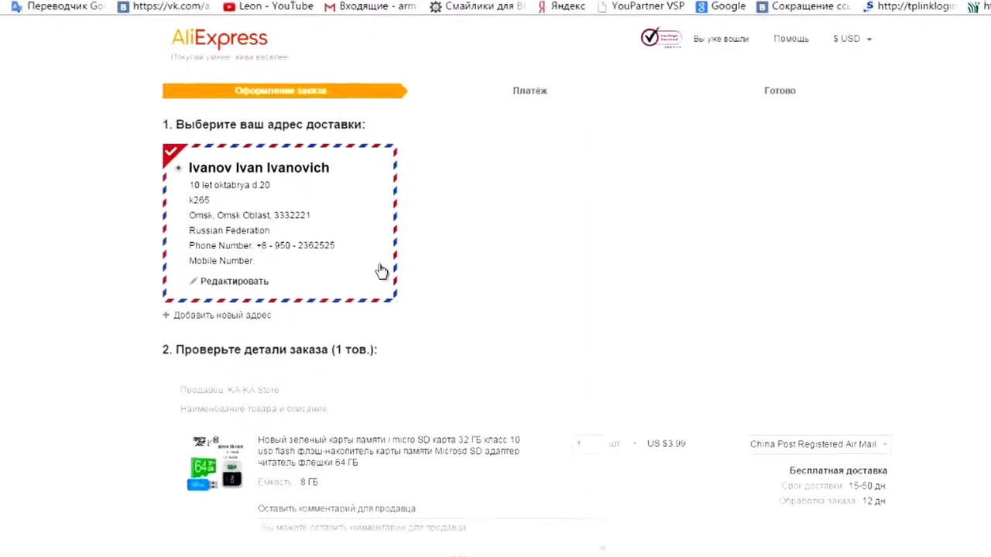
{"action": "left_click", "coordinate": [223, 264]}
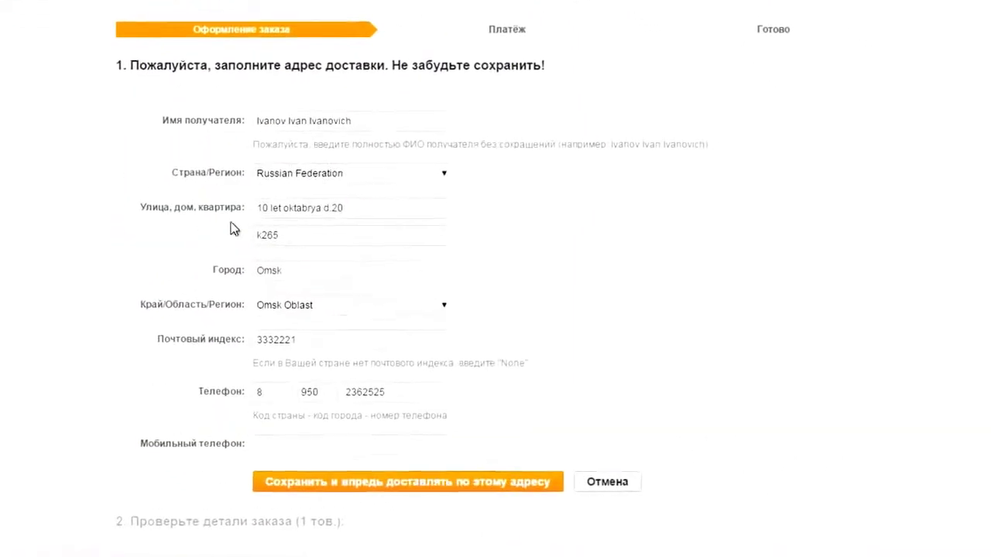
{"action": "left_click_drag", "start_coordinate": [381, 130], "coordinate": [239, 117]}
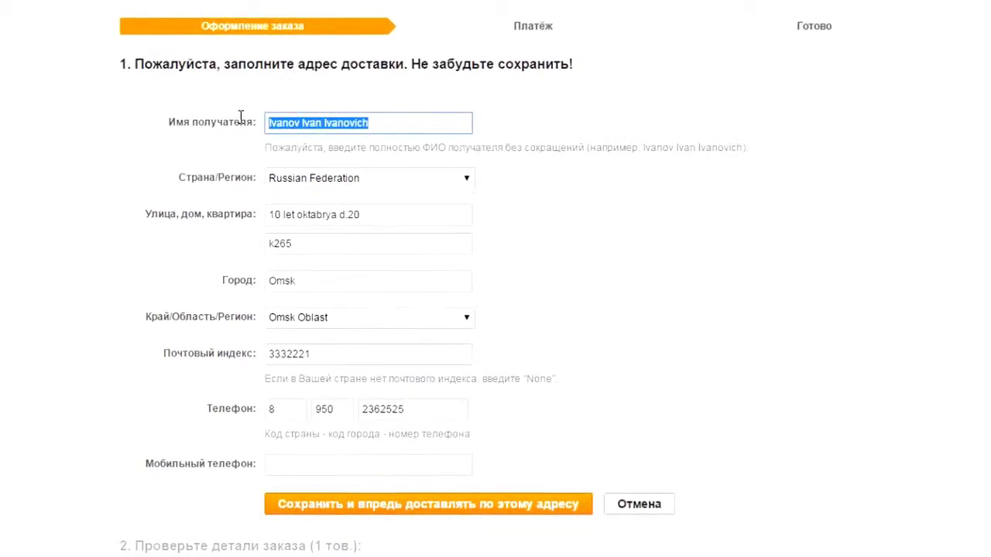
{"action": "key", "text": "BackSpace"}
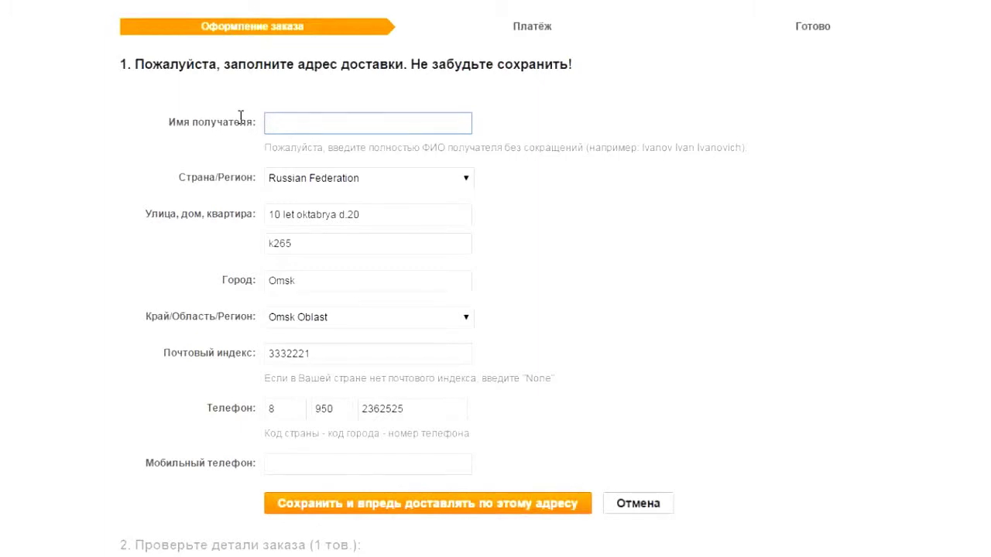
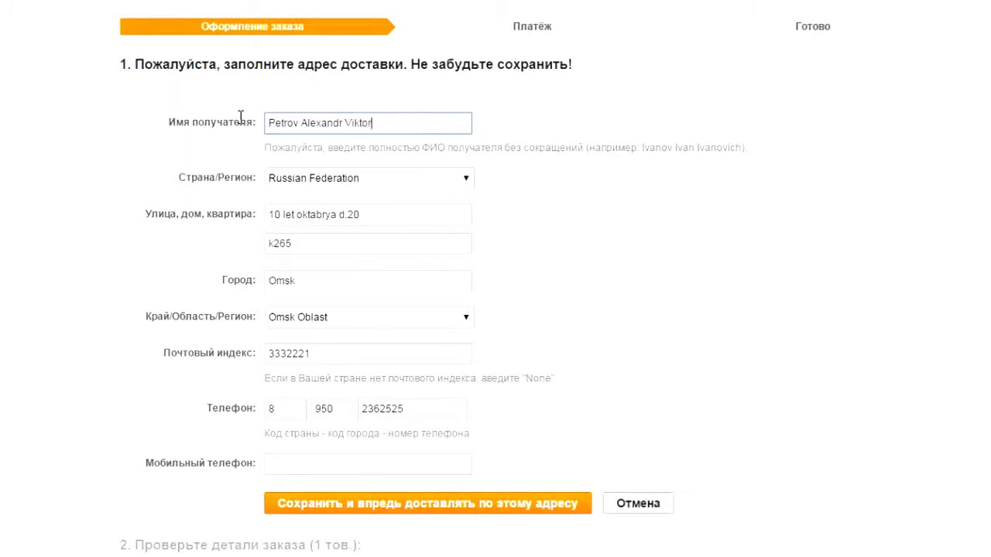
Enter the new recipient's full name in the delivery address form
{"action": "left_click", "coordinate": [390, 177]}
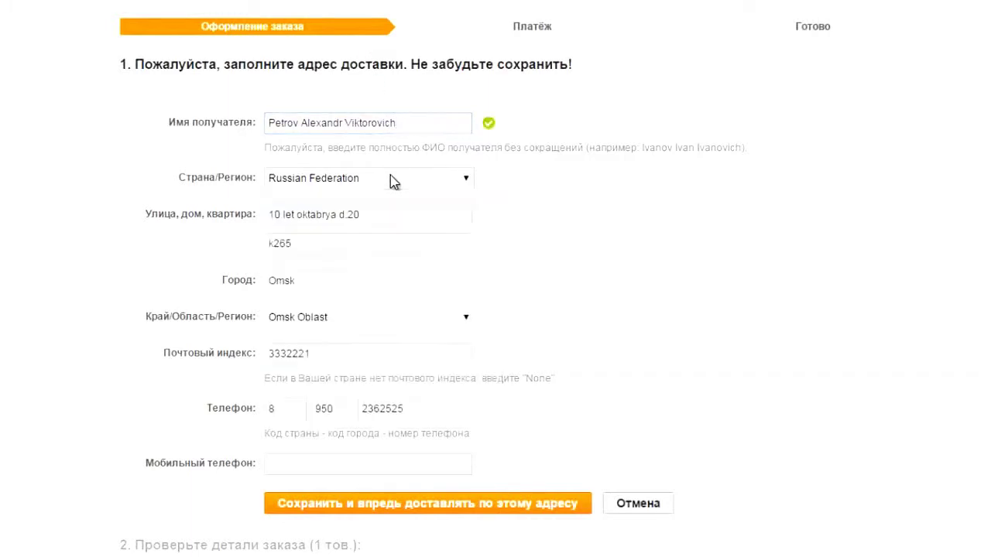
Retype the street line with the house and apartment number included
{"action": "left_click", "coordinate": [336, 223]}
{"action": "key", "text": "ctrl+a"}
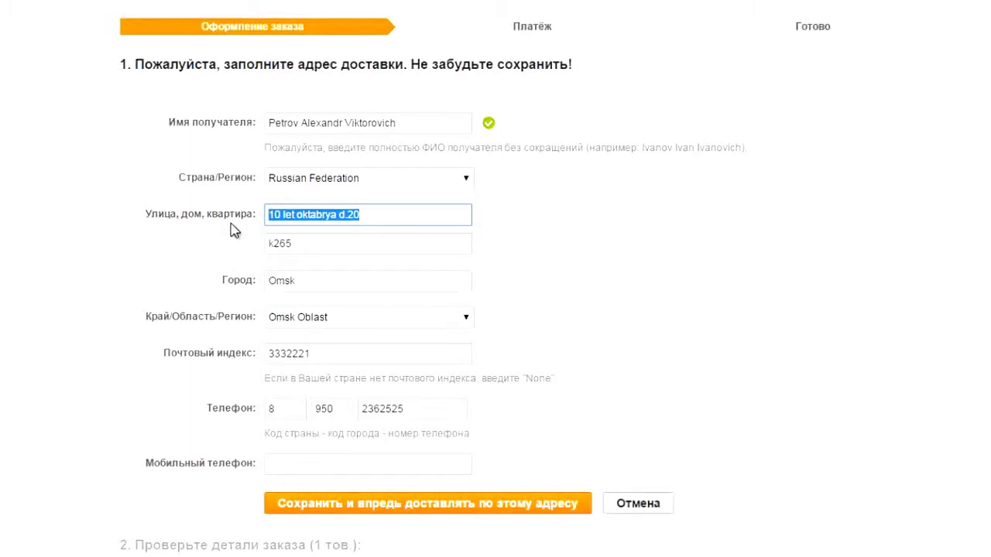
{"action": "type", "text": "5 linnia"}
{"action": "key", "text": "BackSpace"}
{"action": "key", "text": "BackSpace"}
{"action": "key", "text": "BackSpace"}
{"action": "key", "text": "BackSpace"}
{"action": "key", "text": "BackSpace"}
{"action": "key", "text": "BackSpace"}
{"action": "key", "text": "BackSpace"}
{"action": "key", "text": "BackSpace"}
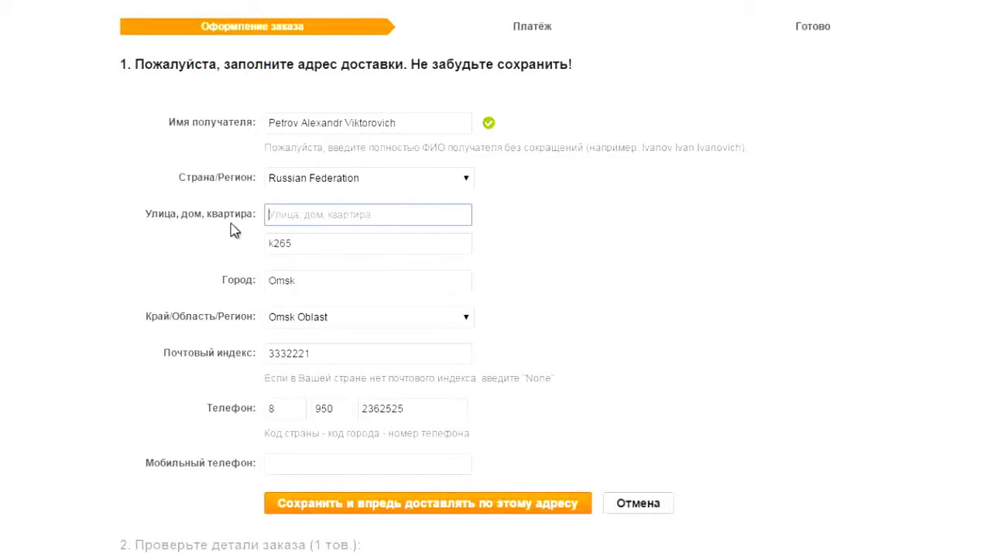
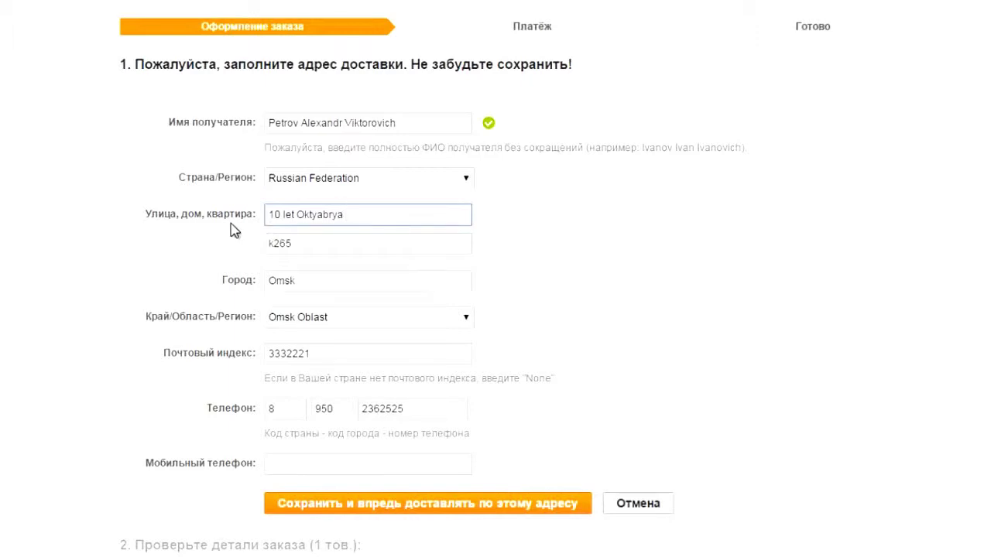
Delete the old text from the second address line, leaving it empty
{"action": "left_click_drag", "start_coordinate": [312, 243], "coordinate": [256, 246]}
{"action": "key", "text": "BackSpace"}
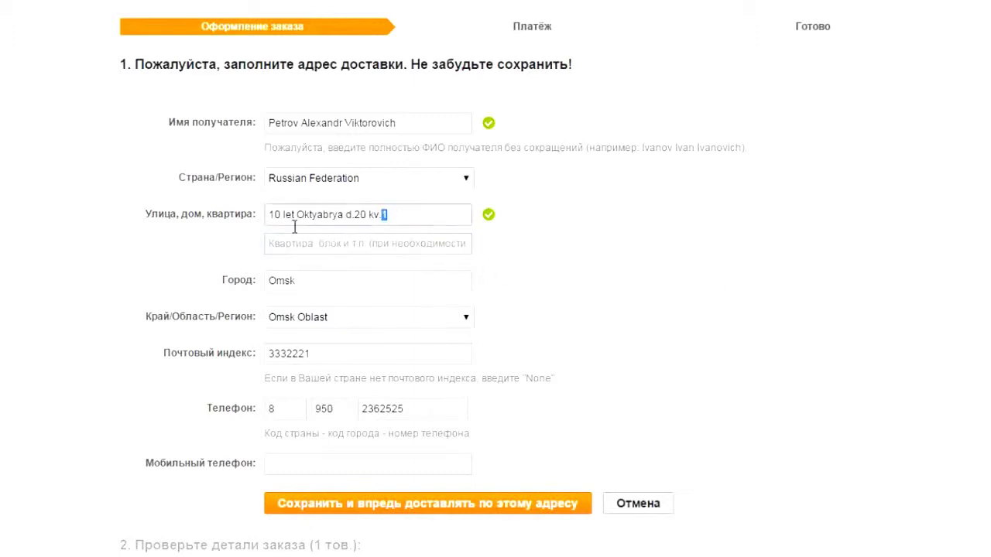
{"action": "left_click_drag", "start_coordinate": [390, 214], "coordinate": [187, 236]}
{"action": "left_click_drag", "start_coordinate": [405, 215], "coordinate": [387, 194]}
{"action": "left_click", "coordinate": [408, 208]}
{"action": "left_click", "coordinate": [432, 250]}
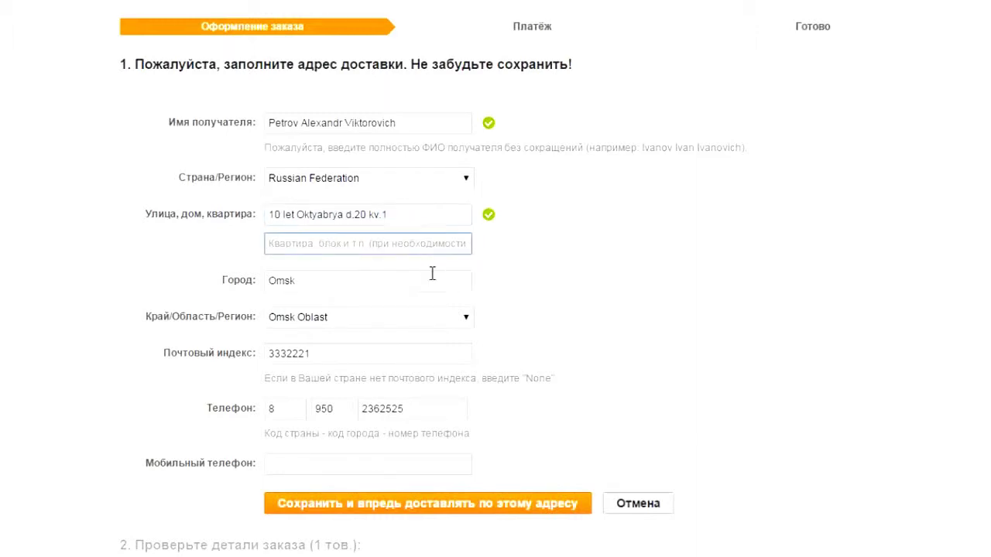
Validate the city Omsk and keep Omsk Oblast as the region
{"action": "left_click", "coordinate": [363, 284]}
{"action": "double_click", "coordinate": [361, 281]}
{"action": "left_click", "coordinate": [354, 281]}
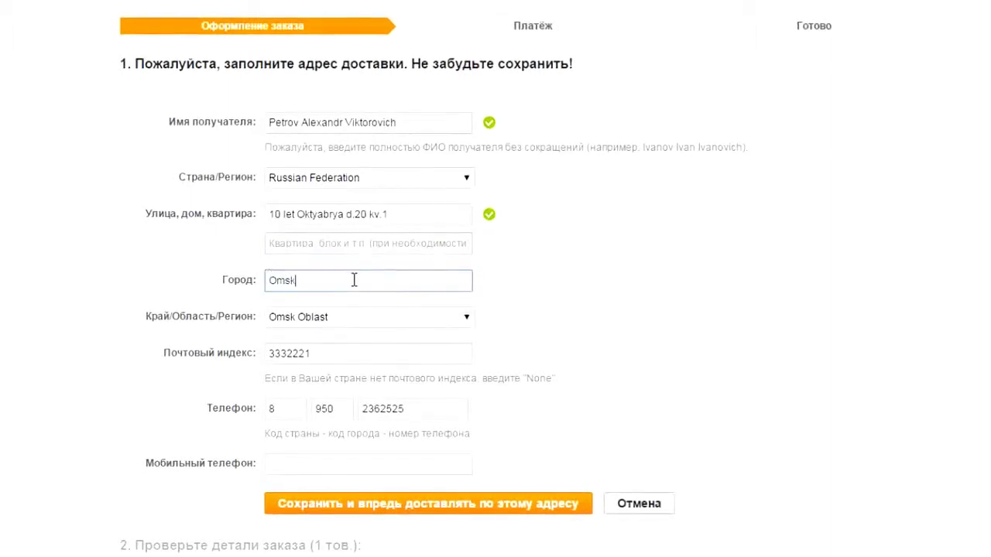
{"action": "left_click", "coordinate": [616, 295]}
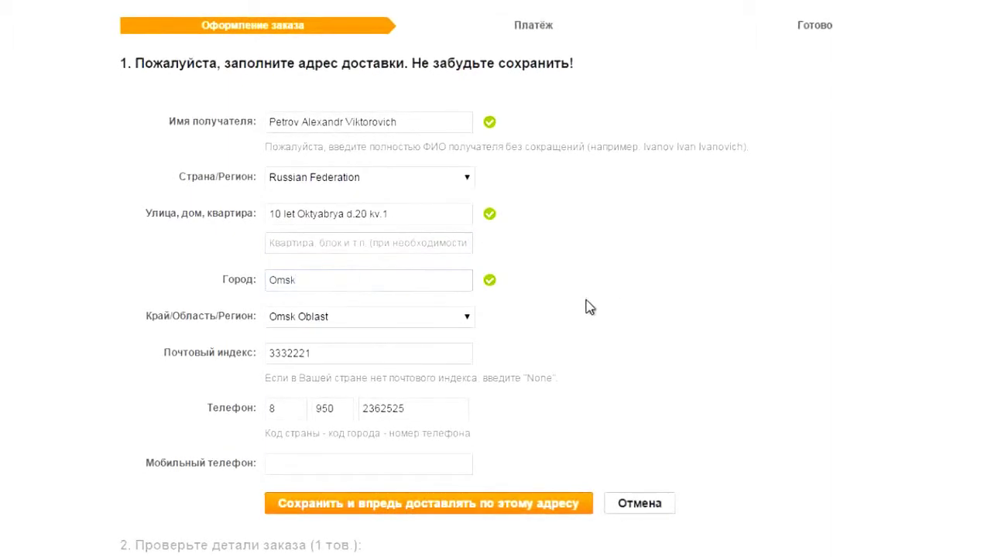
{"action": "left_click", "coordinate": [434, 329]}
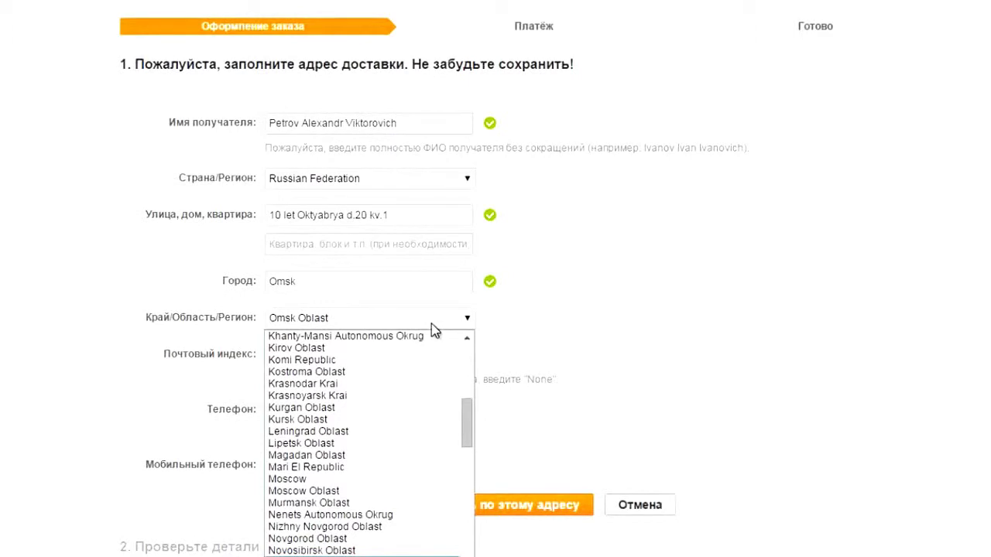
{"action": "key", "text": "Up"}
{"action": "key", "text": "Escape"}
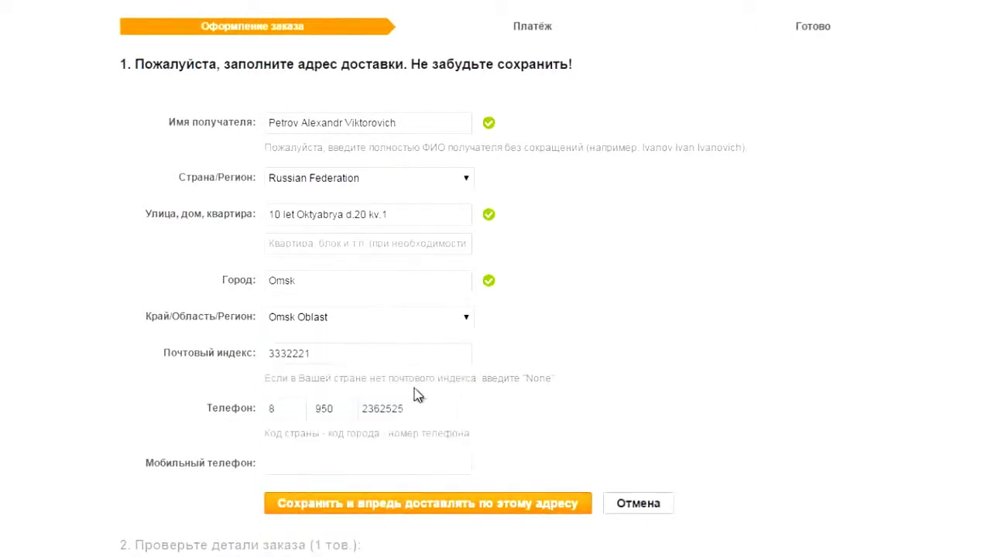
{"action": "key", "text": "Tab"}
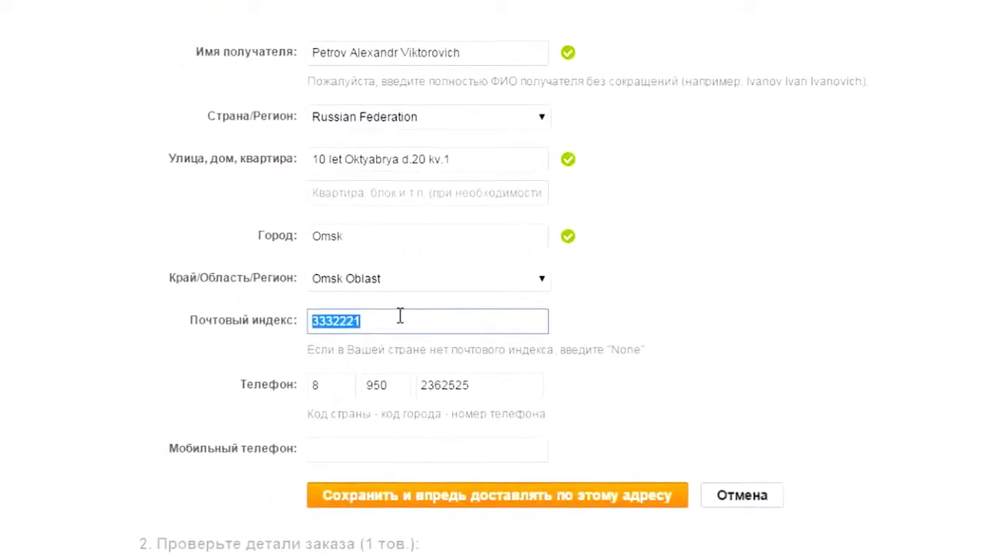
Validate the postal code and phone number fields, leaving the mobile phone empty
{"action": "key", "text": "Tab"}
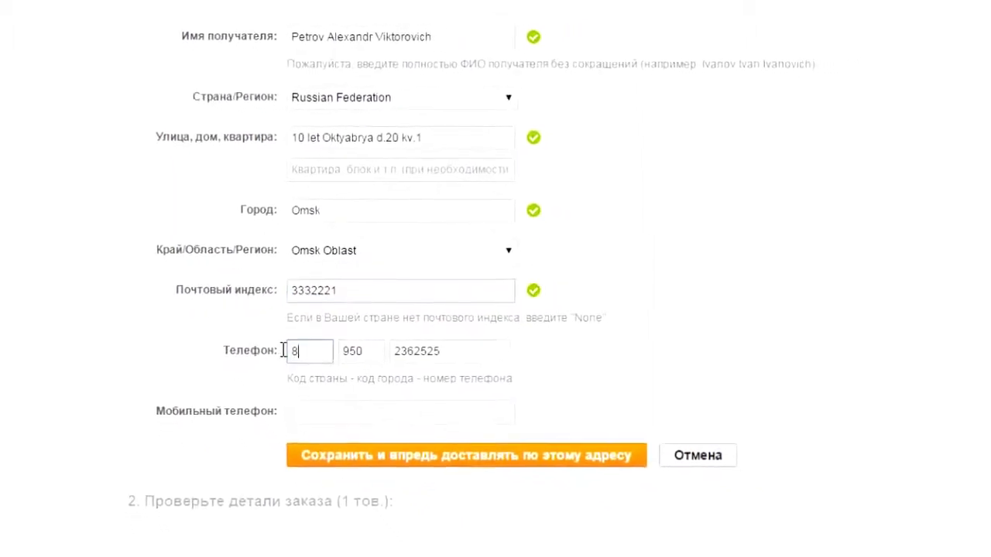
{"action": "left_click", "coordinate": [309, 341]}
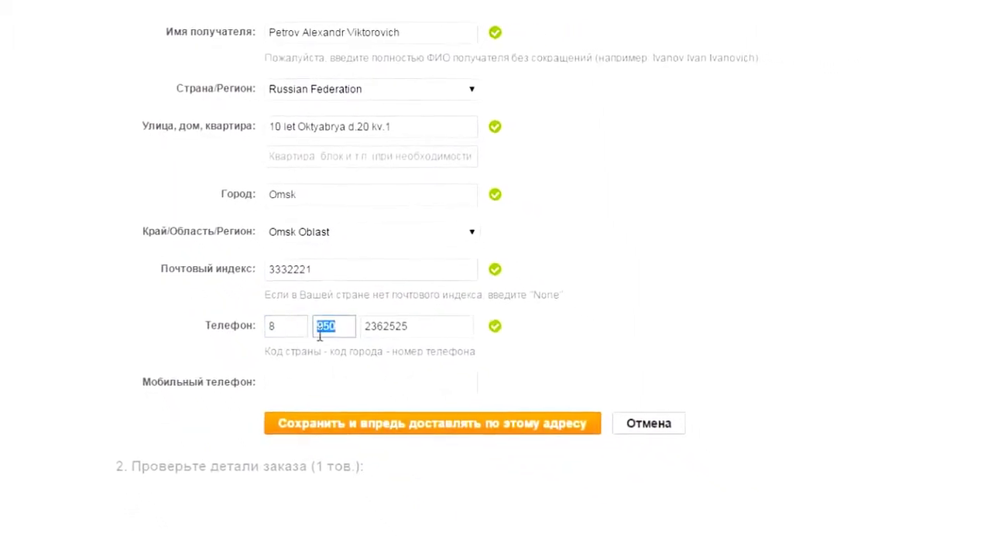
{"action": "key", "text": "Tab"}
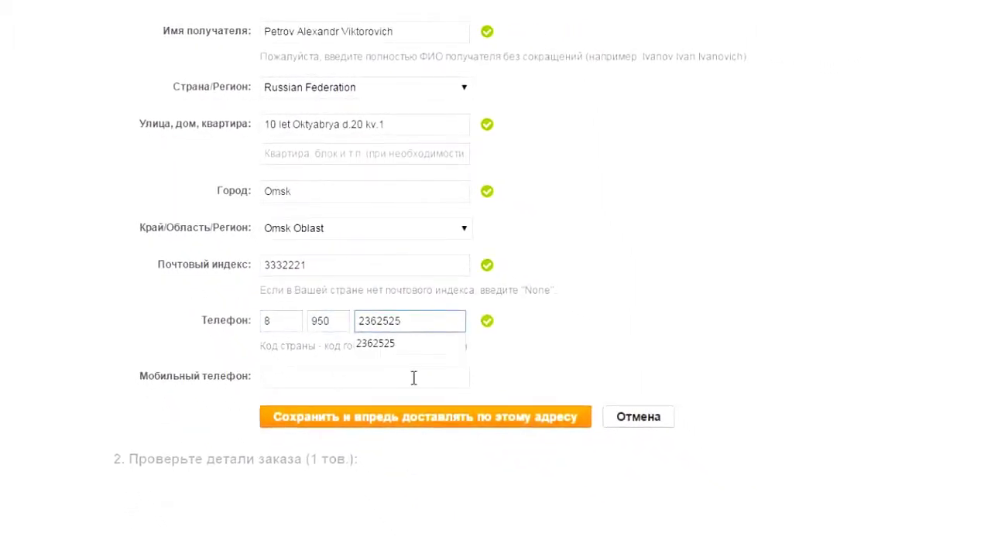
{"action": "left_click", "coordinate": [418, 319]}
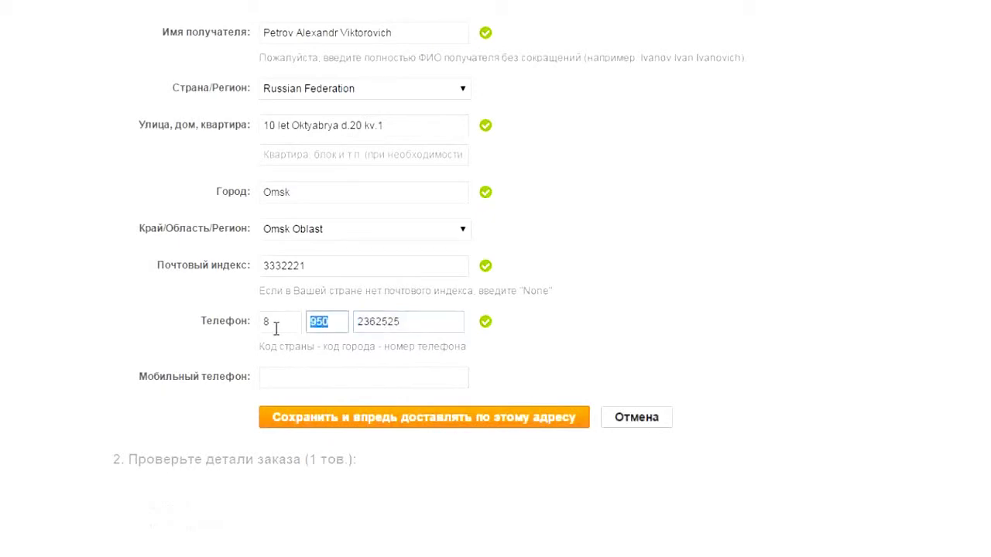
{"action": "key", "text": "Tab"}
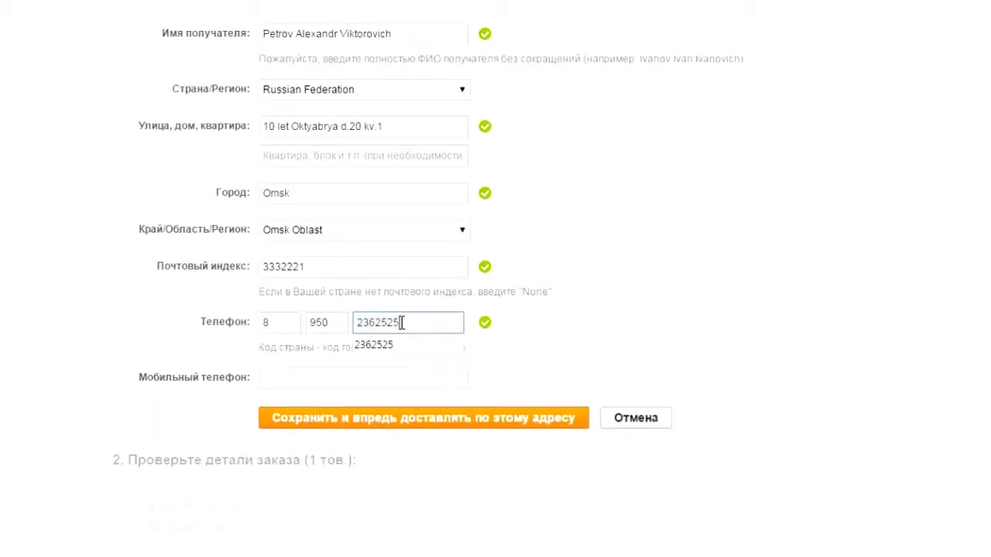
{"action": "left_click", "coordinate": [333, 376]}
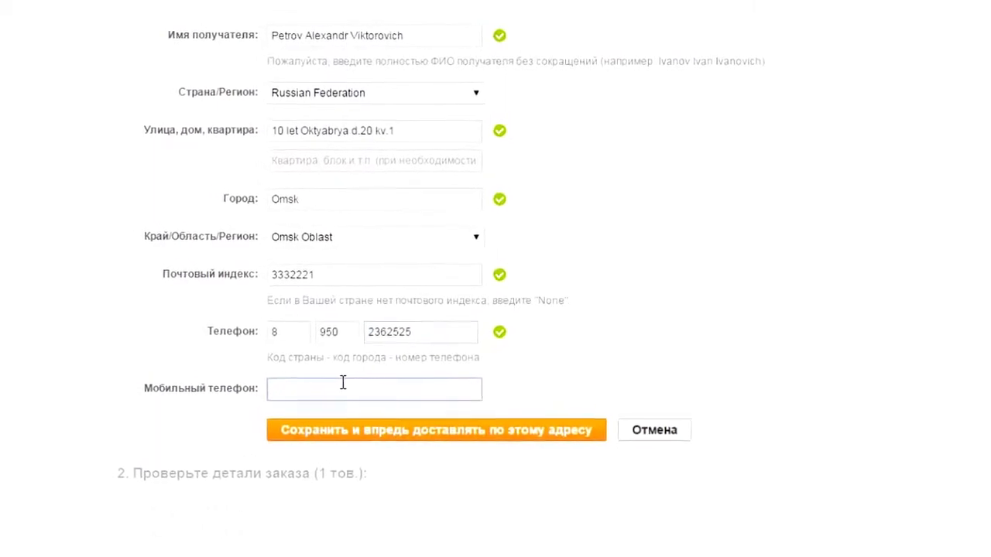
{"action": "left_click", "coordinate": [658, 390]}
Start a comment for the seller and agree to disclose the email to the seller
{"action": "scroll", "coordinate": [741, 440], "scroll_direction": "down", "scroll_amount": 5}
{"action": "scroll", "coordinate": [730, 332], "scroll_direction": "up", "scroll_amount": 4}
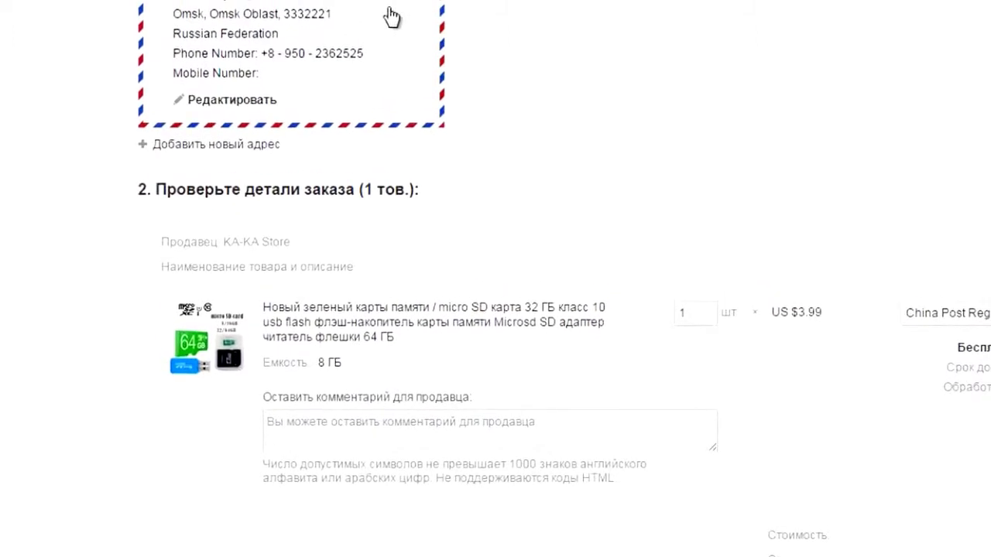
{"action": "scroll", "coordinate": [758, 126], "scroll_direction": "down", "scroll_amount": 3}
{"action": "left_click", "coordinate": [599, 192]}
{"action": "scroll", "coordinate": [858, 254], "scroll_direction": "down", "scroll_amount": 3}
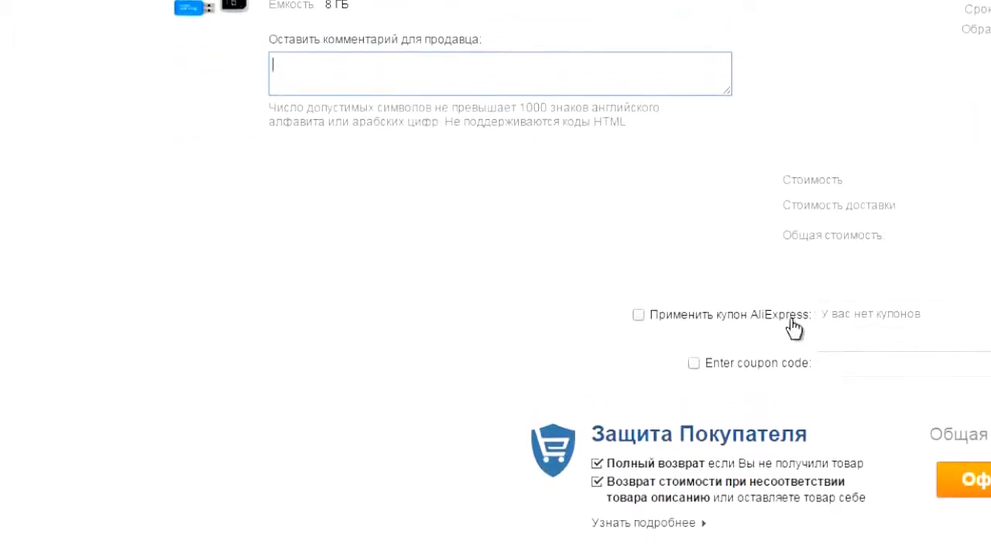
{"action": "scroll", "coordinate": [774, 324], "scroll_direction": "down", "scroll_amount": 4}
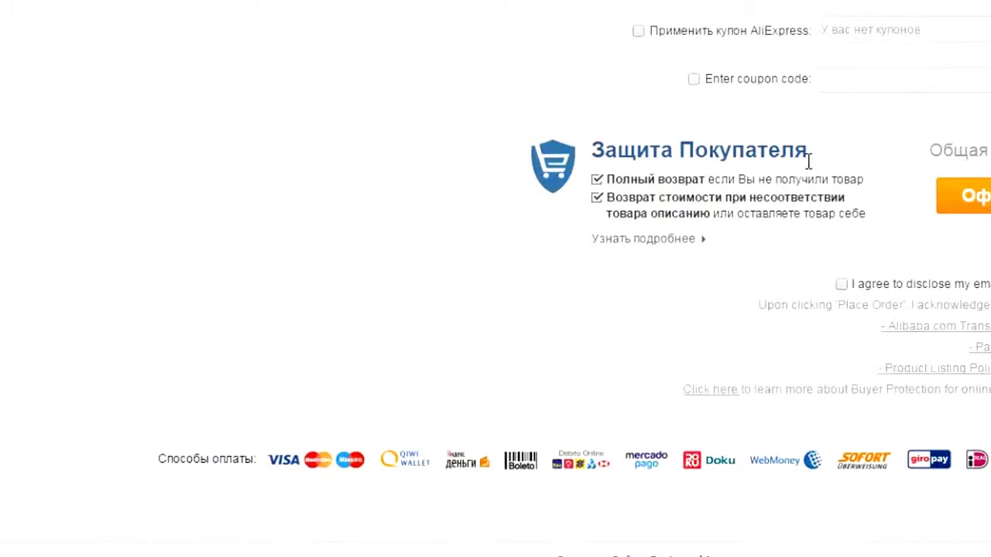
{"action": "left_click", "coordinate": [829, 287]}
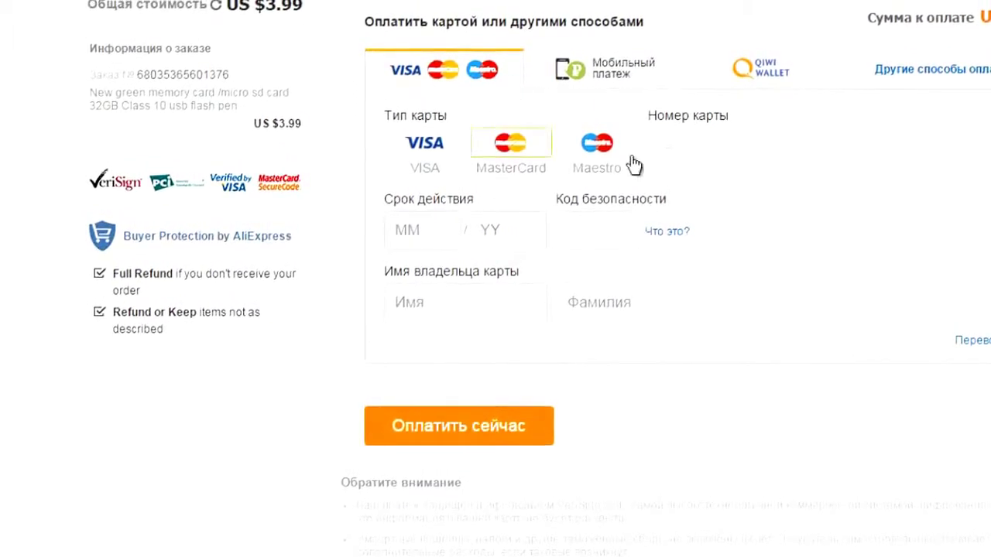
Leave the bank card fields blank and switch payment to QIWI Wallet
{"action": "left_click", "coordinate": [710, 147]}
{"action": "left_click", "coordinate": [422, 232]}
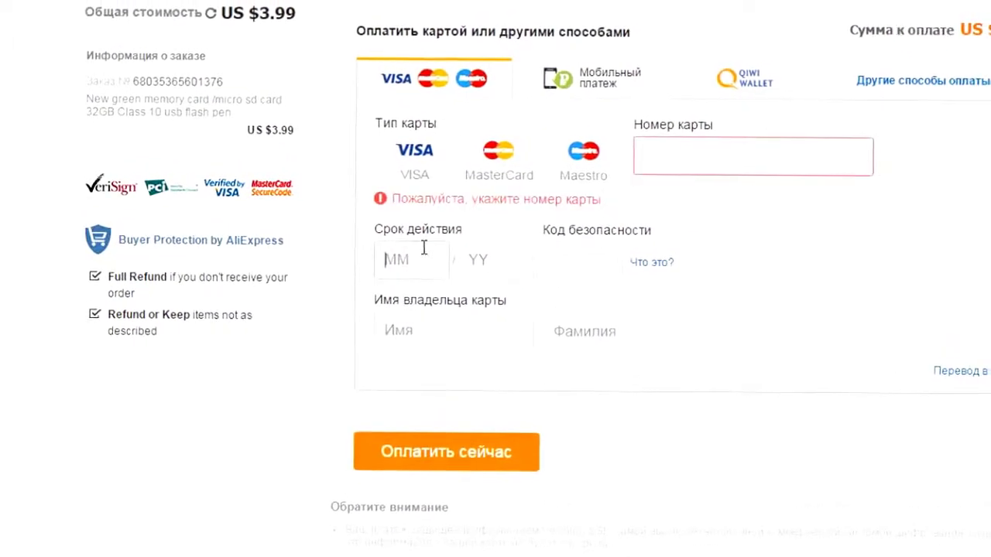
{"action": "left_click", "coordinate": [594, 249]}
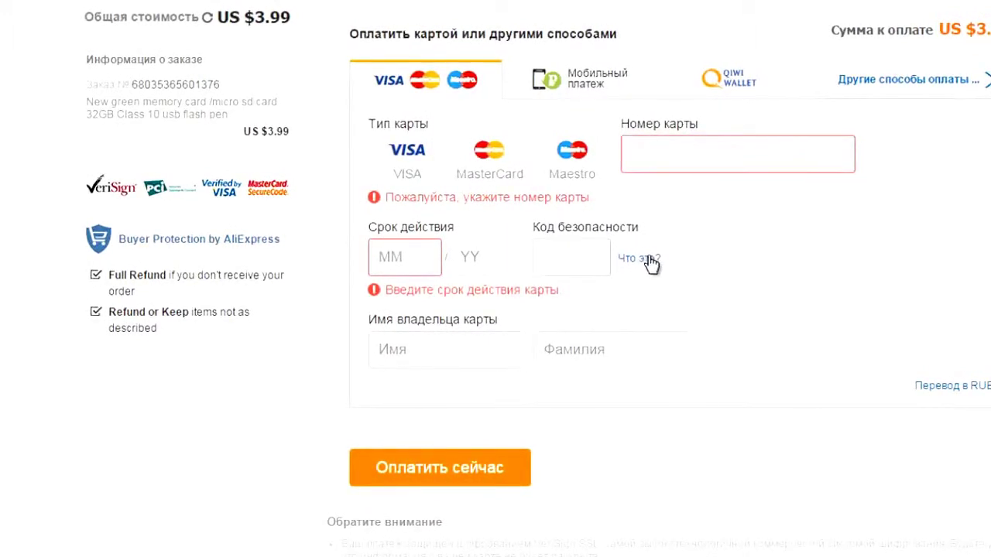
{"action": "mouse_move", "coordinate": [650, 261]}
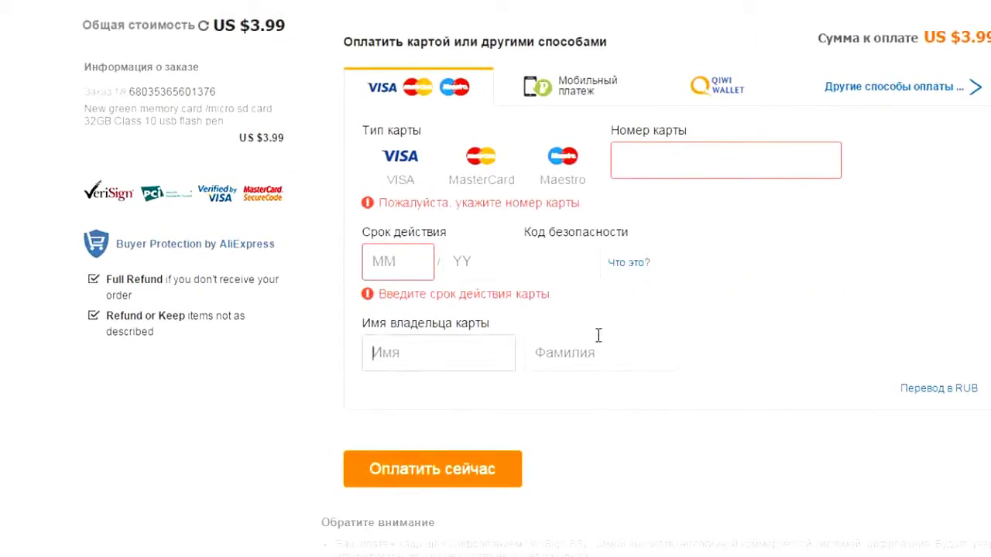
{"action": "left_click", "coordinate": [627, 346]}
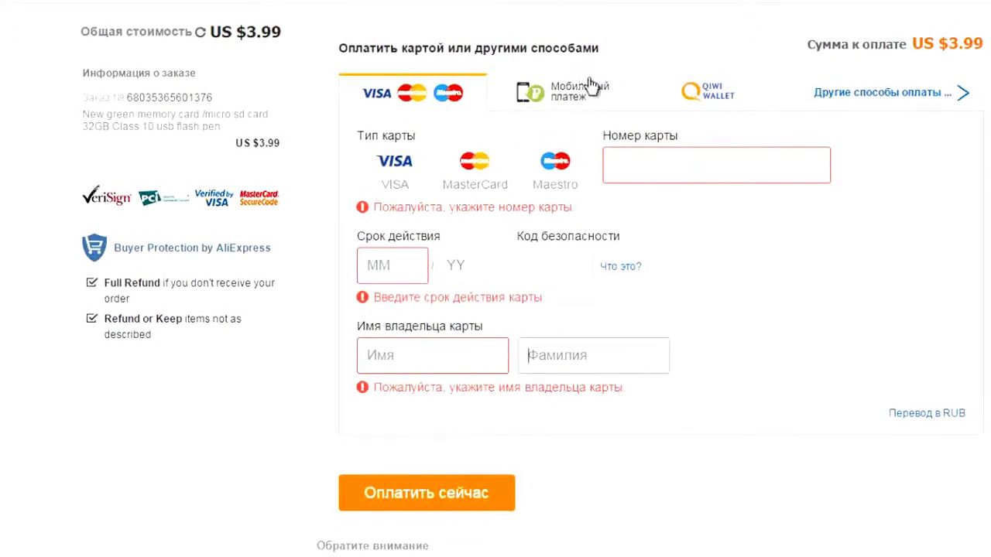
{"action": "left_click", "coordinate": [726, 94]}
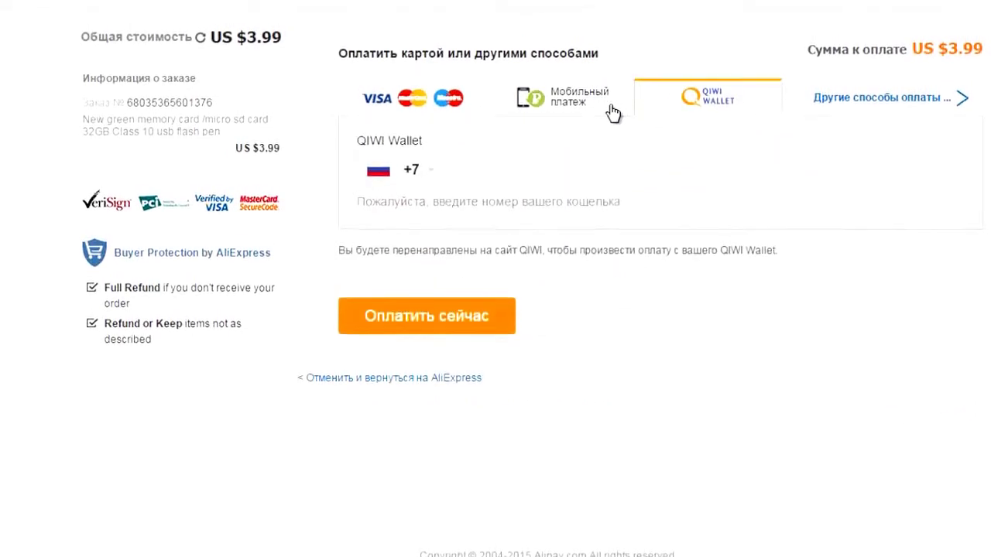
{"action": "left_click", "coordinate": [809, 116]}
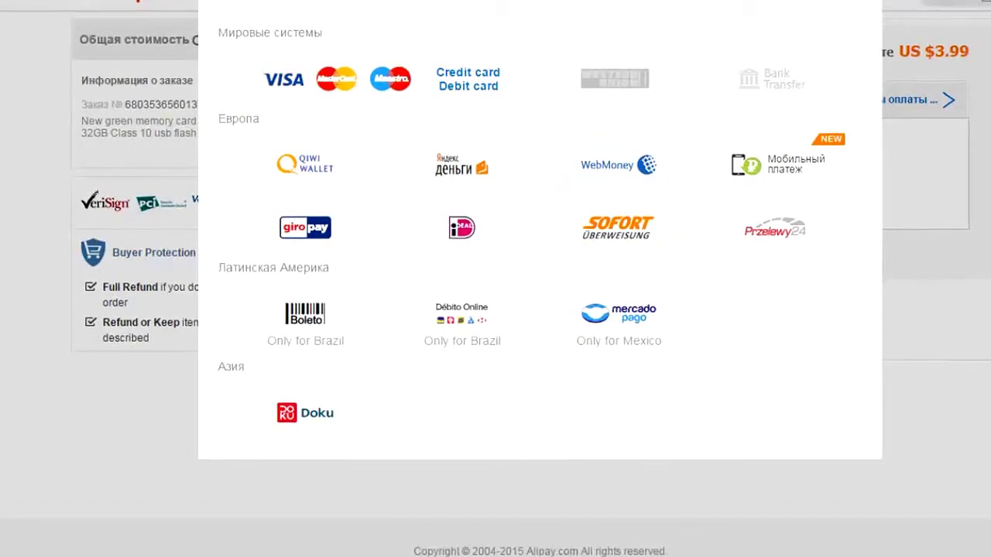
{"action": "left_click", "coordinate": [897, 30]}
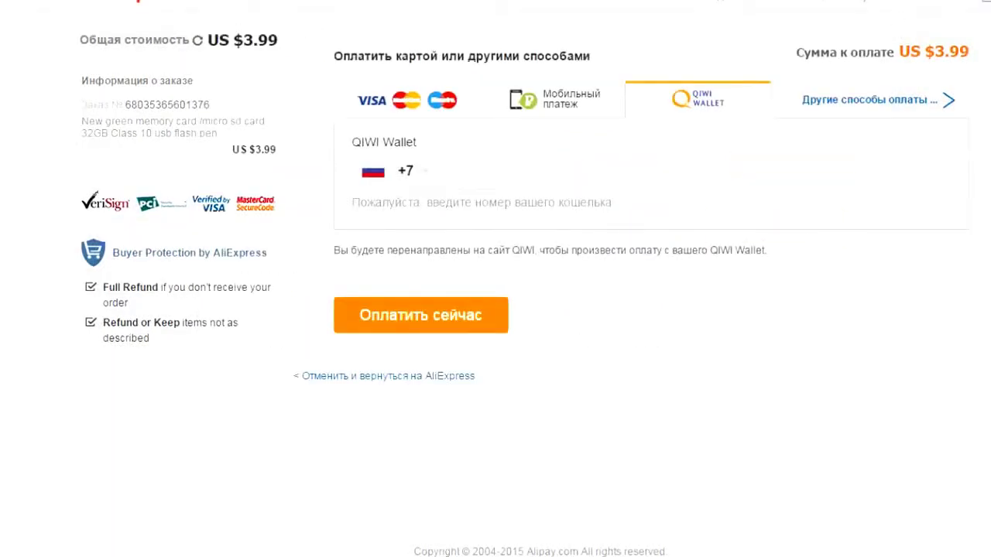